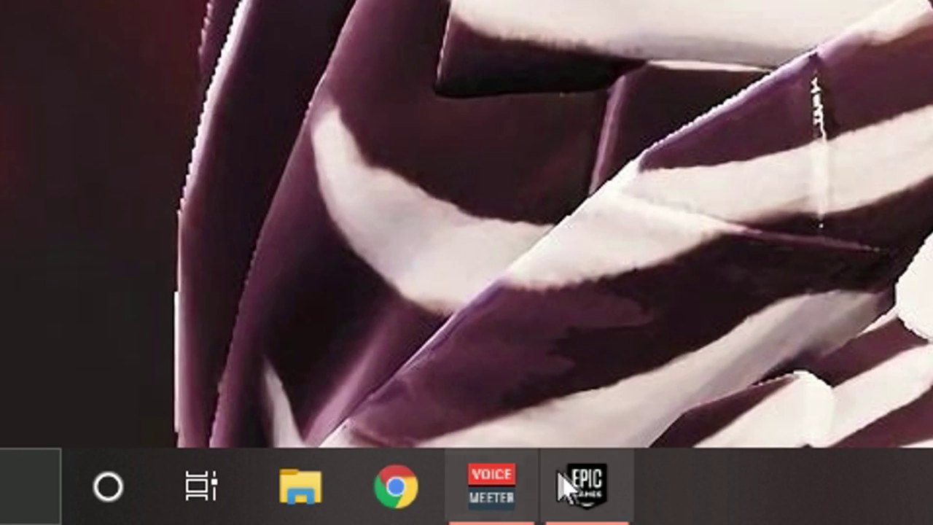
Dismiss the launcher's Install Failed notice that drive C needs 6.24 GB more space.
left_click(557, 487)
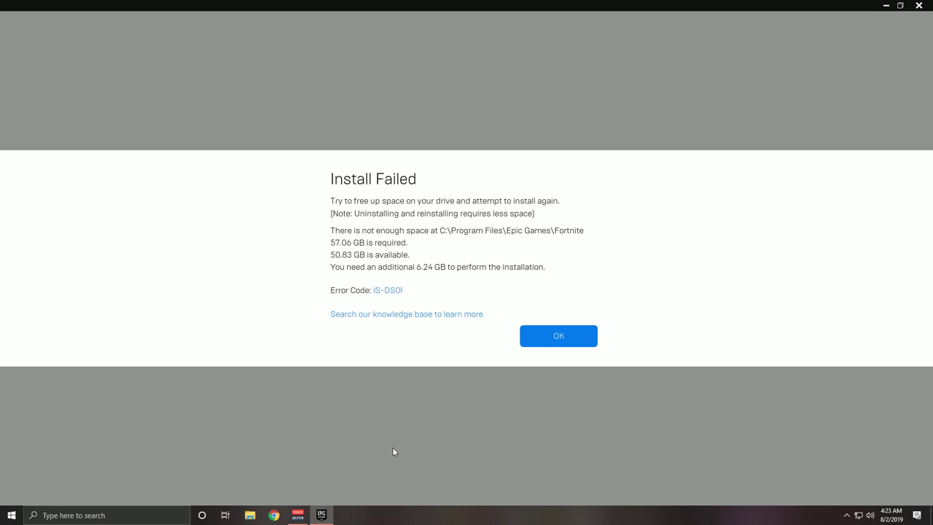
left_click(556, 335)
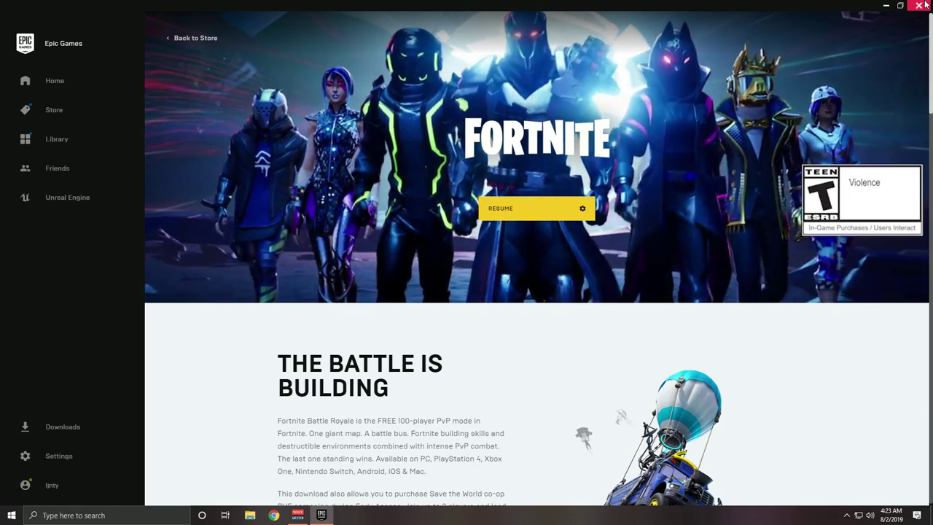
Close the launcher window and exit Epic Games Launcher from the system tray.
key("alt+F4")
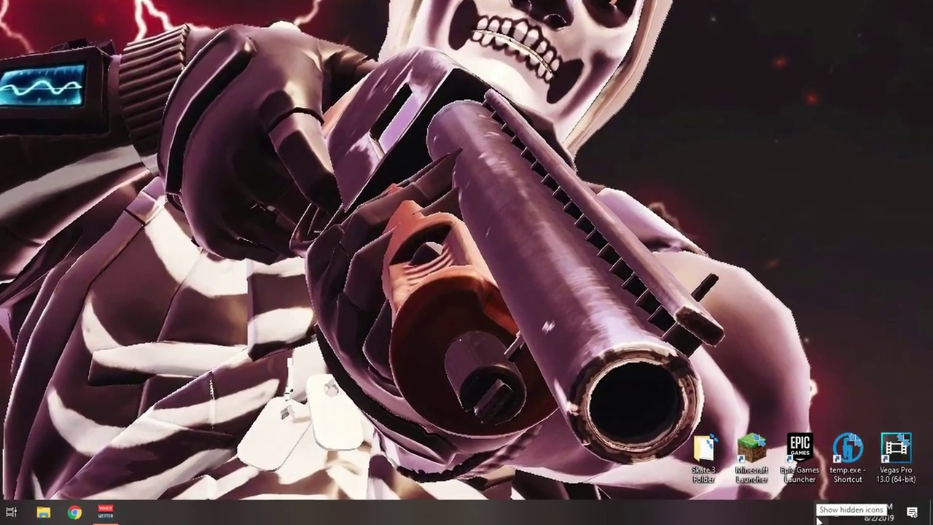
left_click(847, 515)
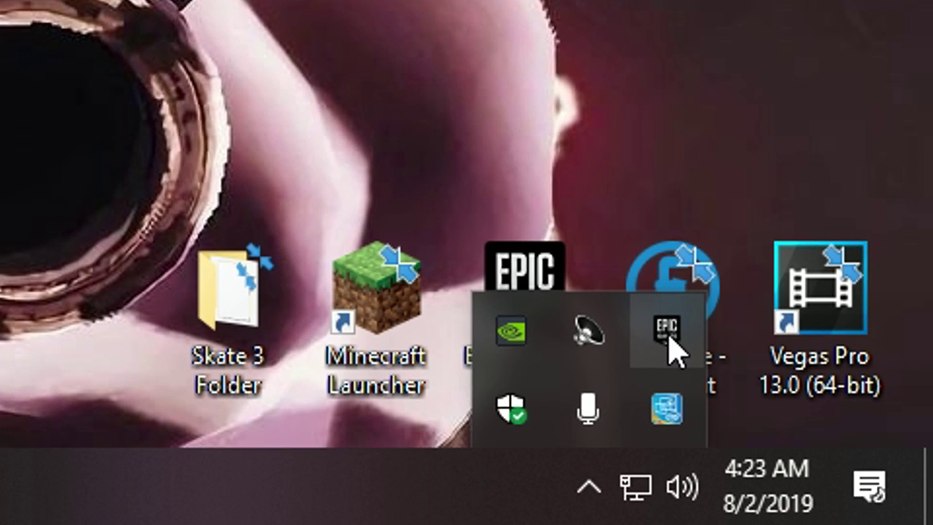
right_click(669, 343)
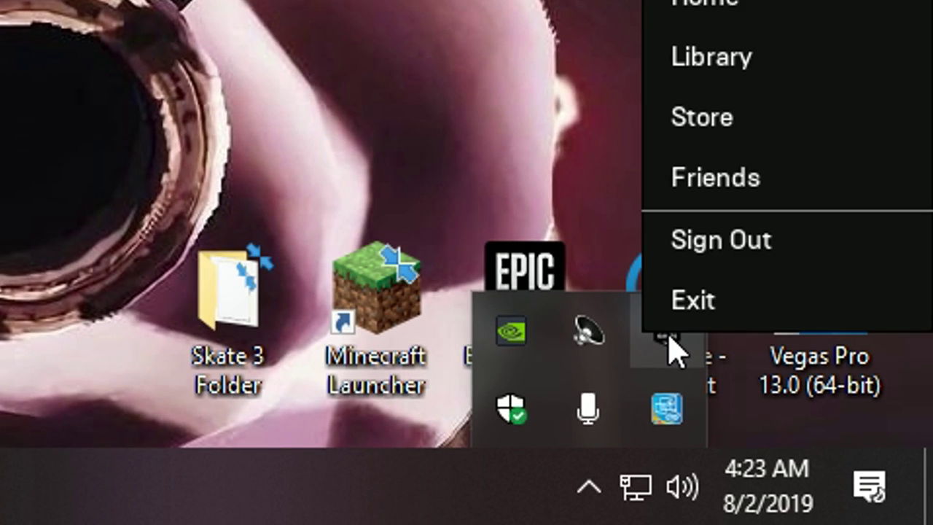
left_click(681, 312)
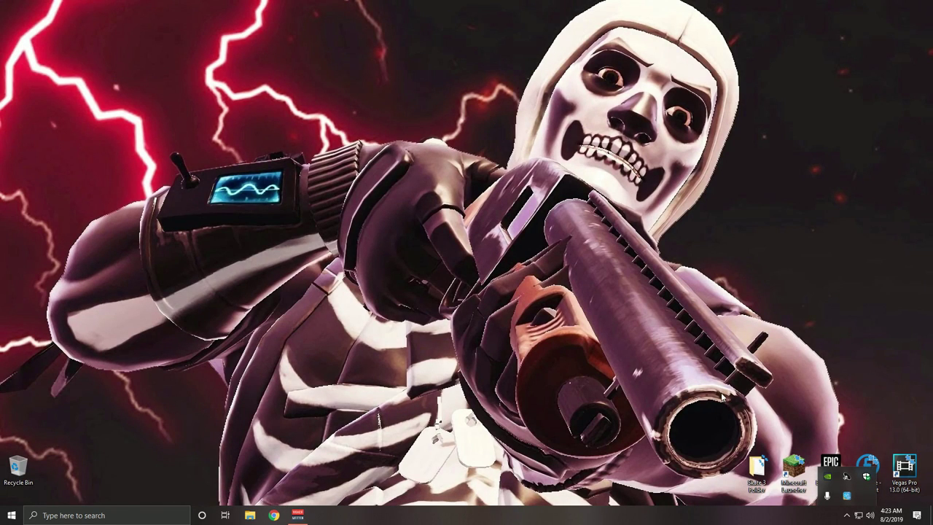
left_click(846, 517)
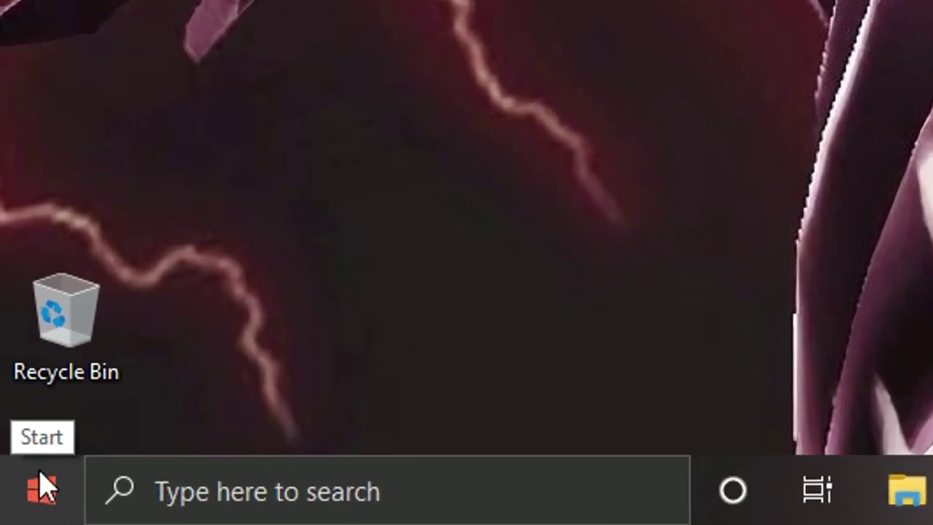
Show Settings' Apps & features list sorted by size and filtered to Windows (C:).
left_click(15, 513)
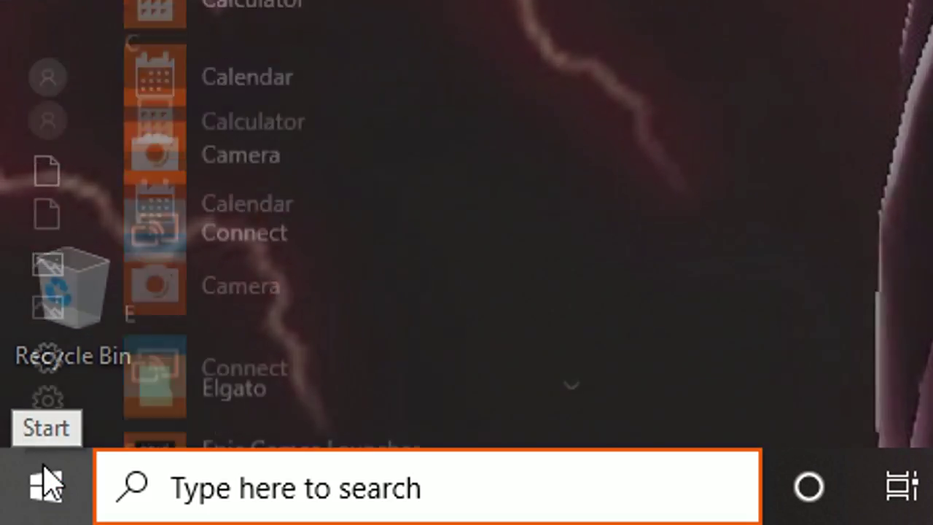
left_click(48, 310)
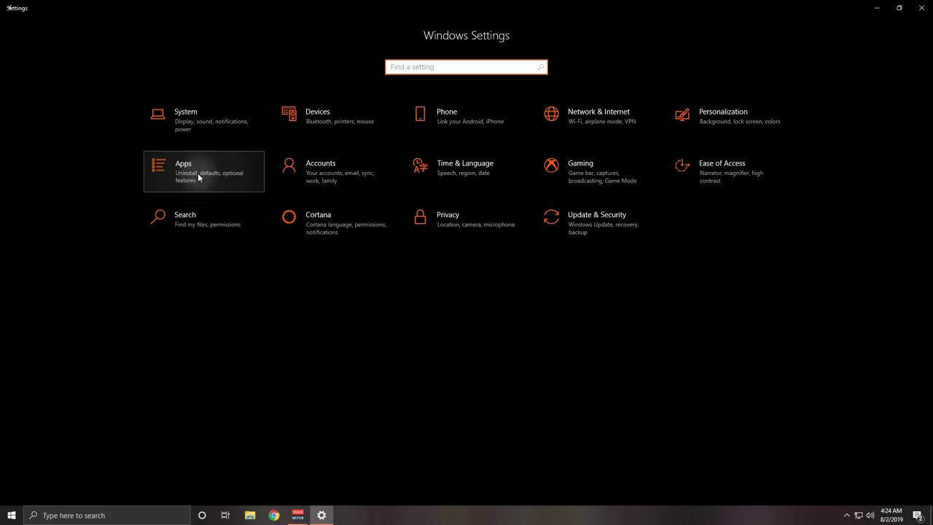
left_click(198, 177)
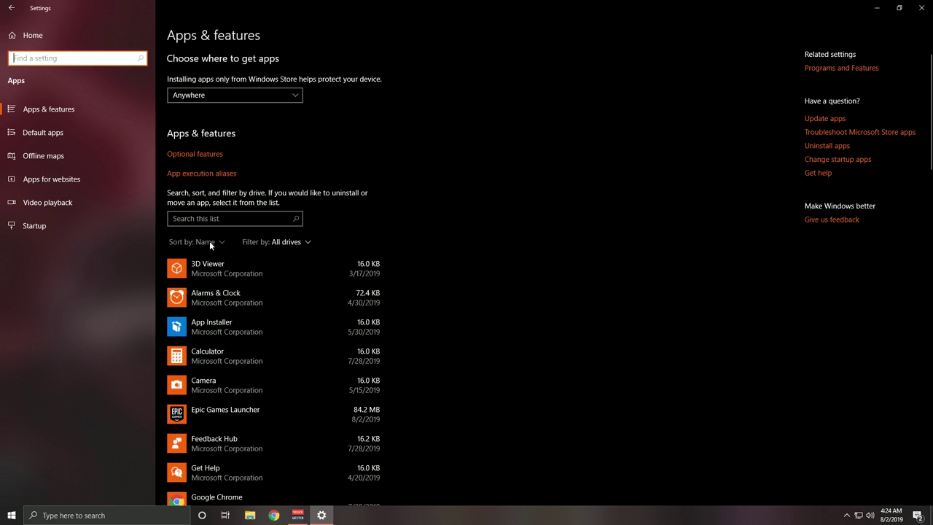
left_click(209, 240)
left_click(198, 276)
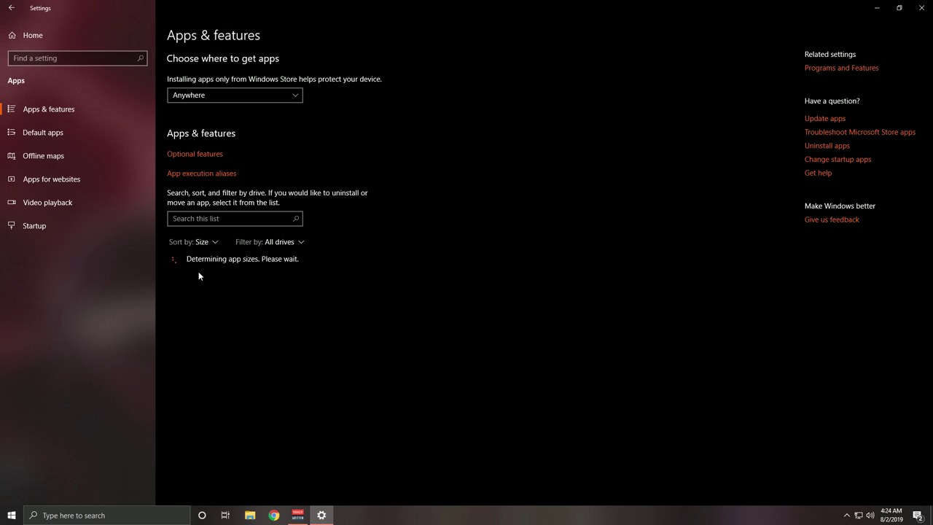
left_click(280, 243)
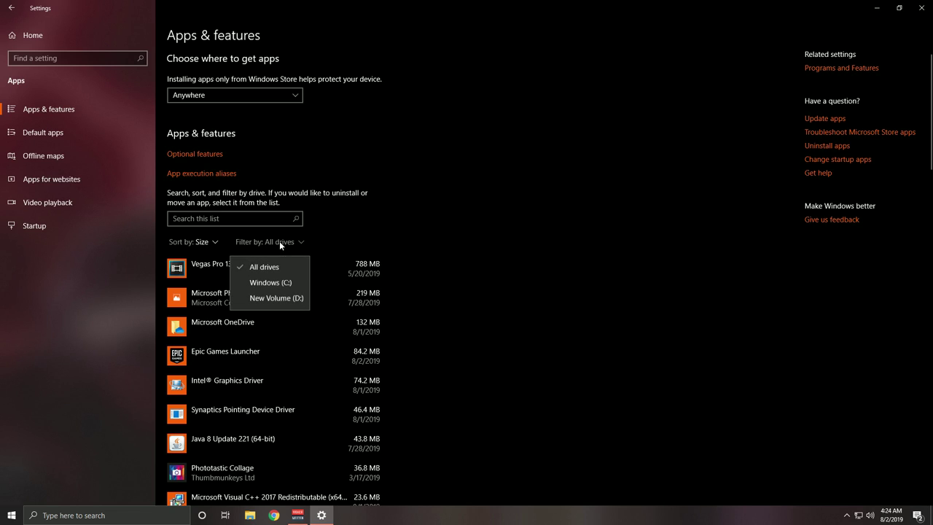
left_click(265, 284)
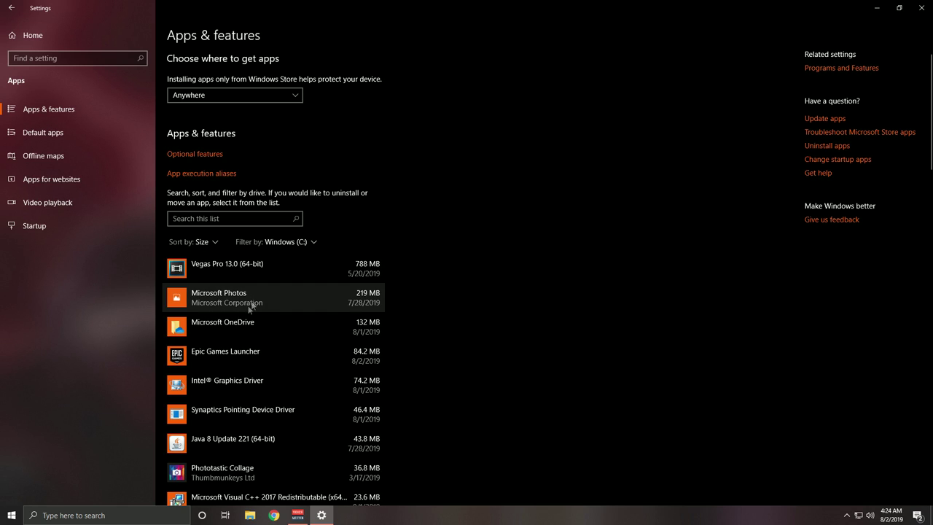
Uninstall Epic Games Launcher and confirm the uninstall.
left_click(241, 357)
left_click(348, 399)
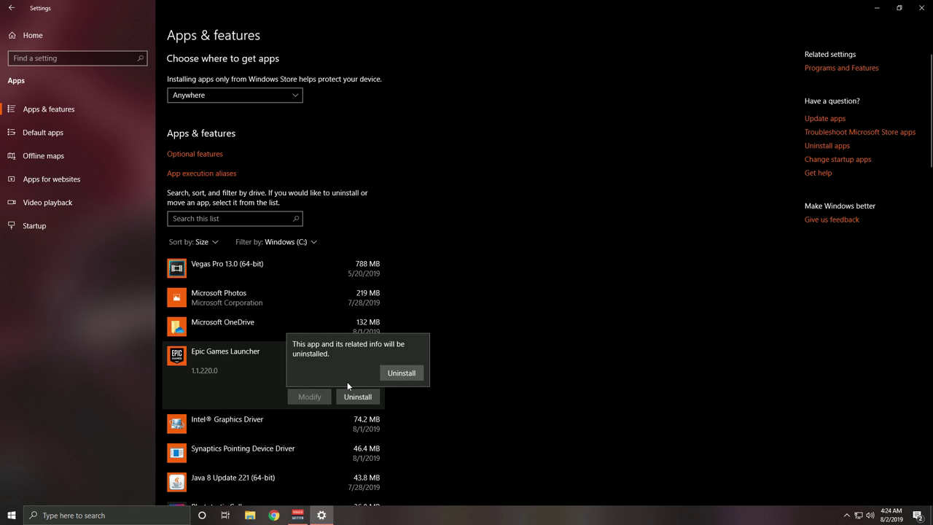
left_click(390, 373)
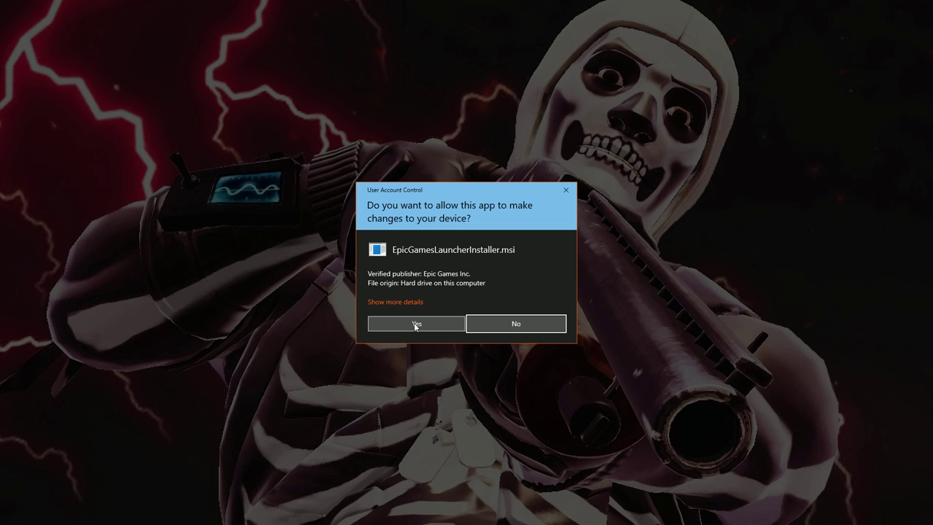
Approve the uninstaller's UAC prompt, then close Settings once Epic Games Launcher is removed.
left_click(415, 324)
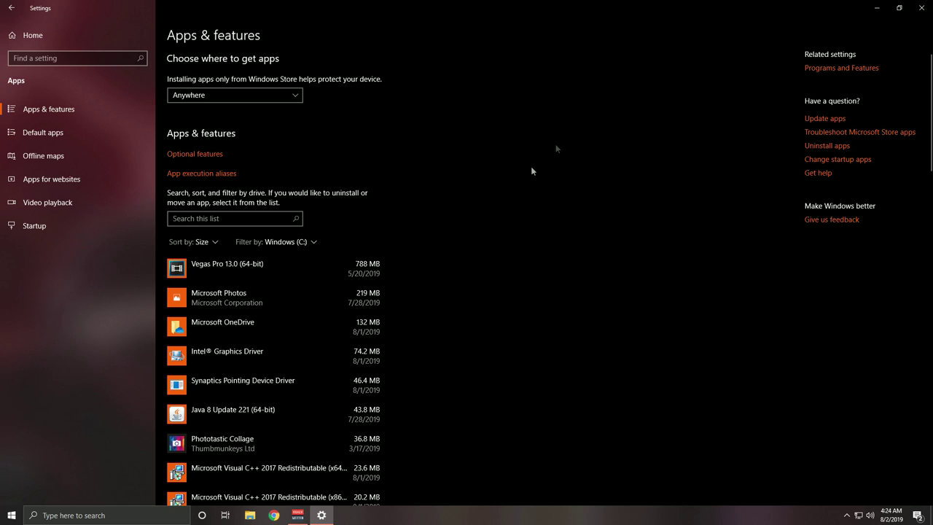
left_click(924, 5)
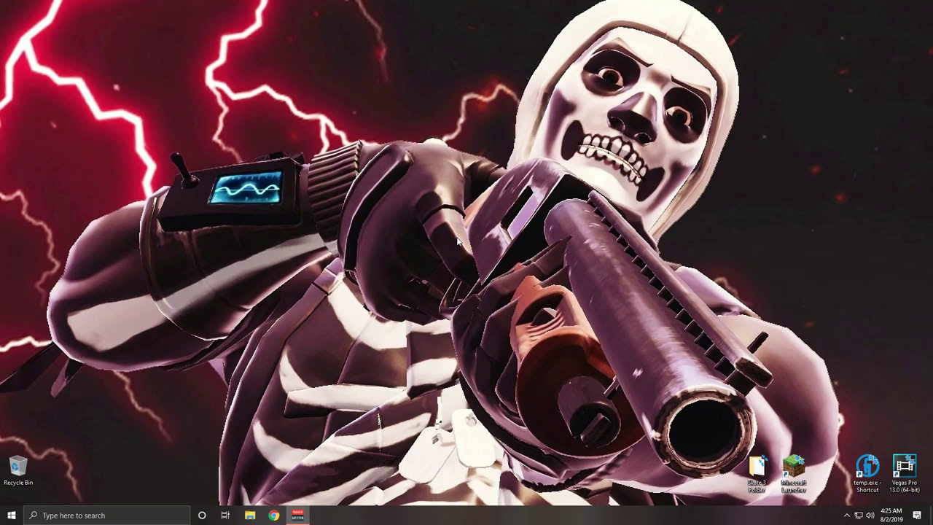
Delete EpicInstaller-10.3.1-fortnite.msi from the Downloads folder and close Explorer.
left_click(254, 516)
left_click(146, 235)
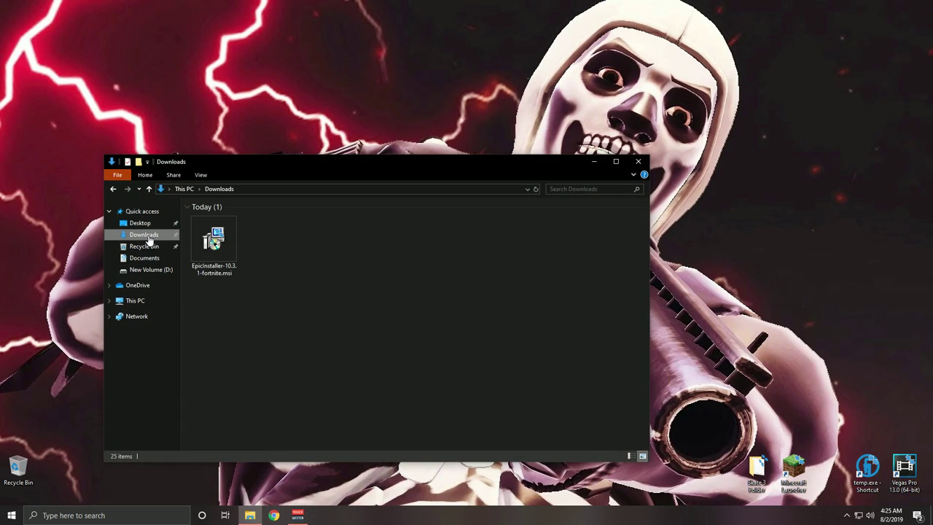
left_click(213, 242)
right_click(213, 242)
left_click(233, 443)
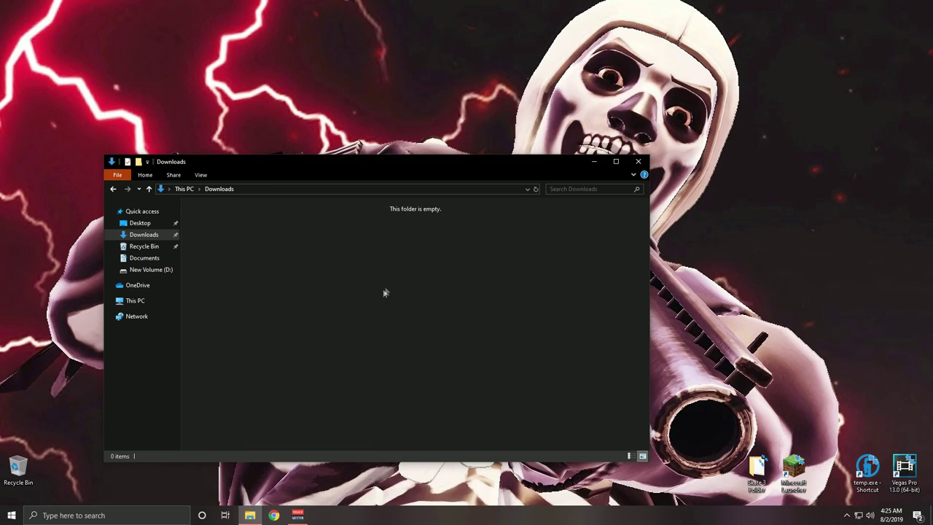
left_click(638, 161)
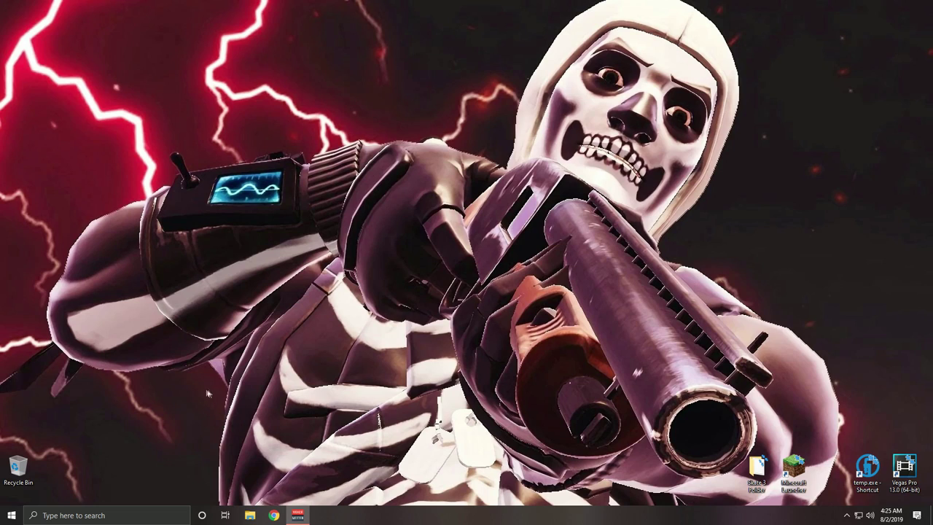
Empty the Recycle Bin to permanently delete the old installer.
right_click(27, 465)
left_click(66, 406)
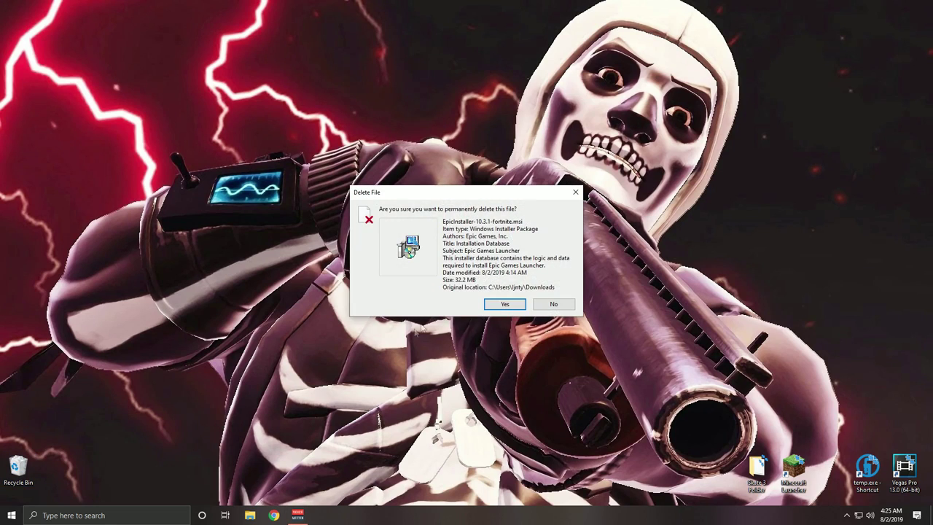
left_click(505, 304)
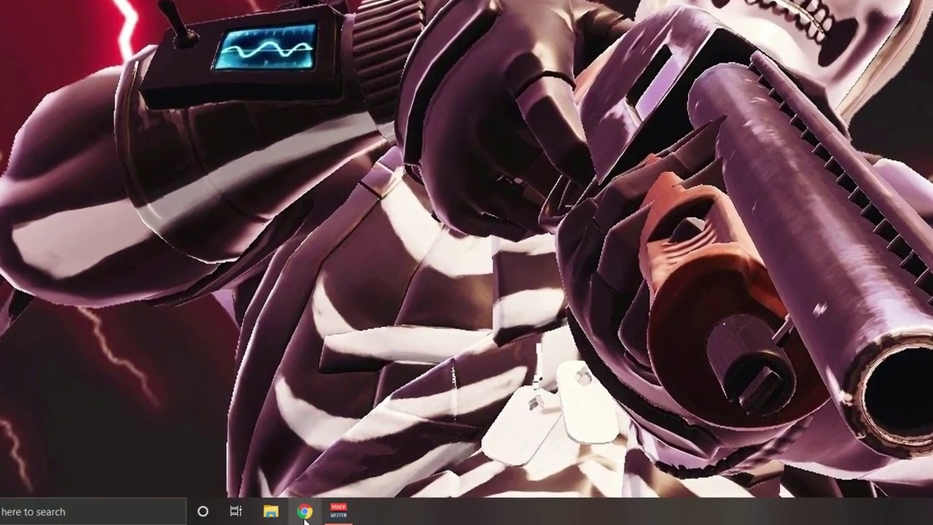
Search Google for Fortnite in Chrome and open the Epic Games Fortnite homepage.
left_click(305, 512)
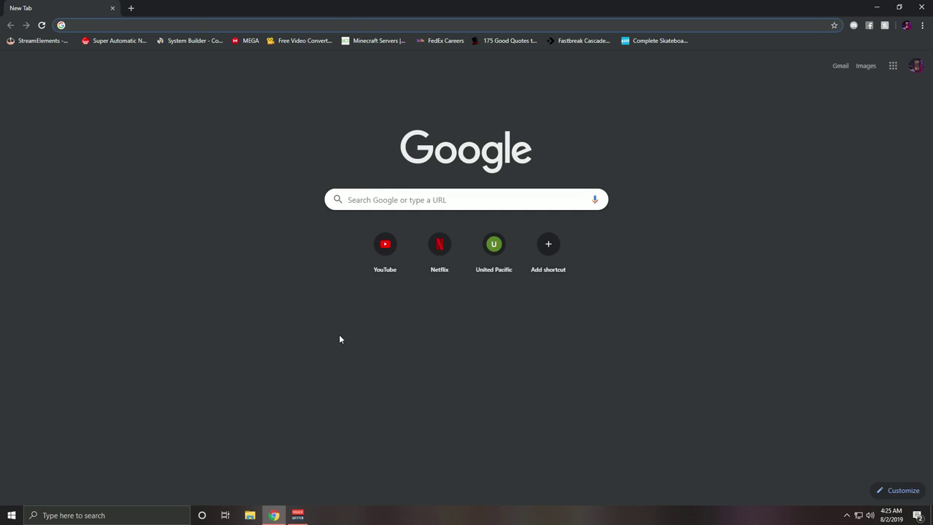
type("Fortnite")
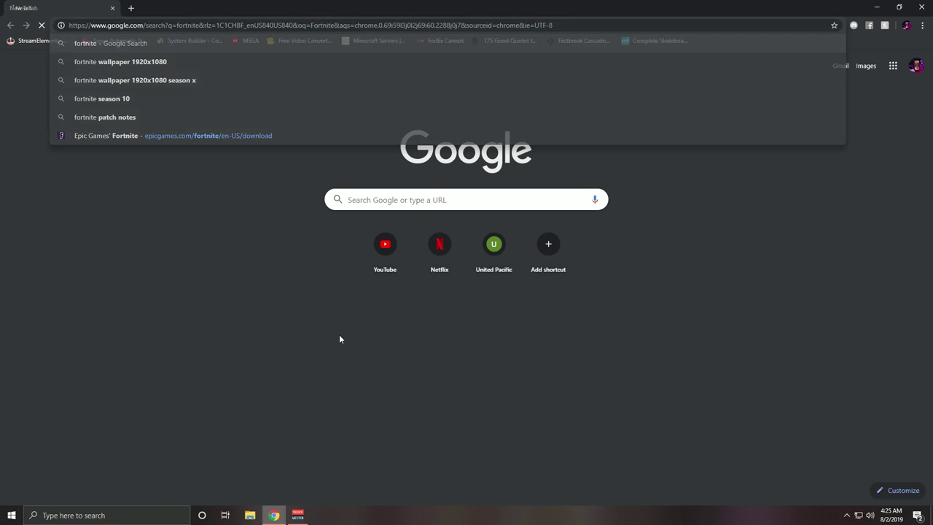
key("Return")
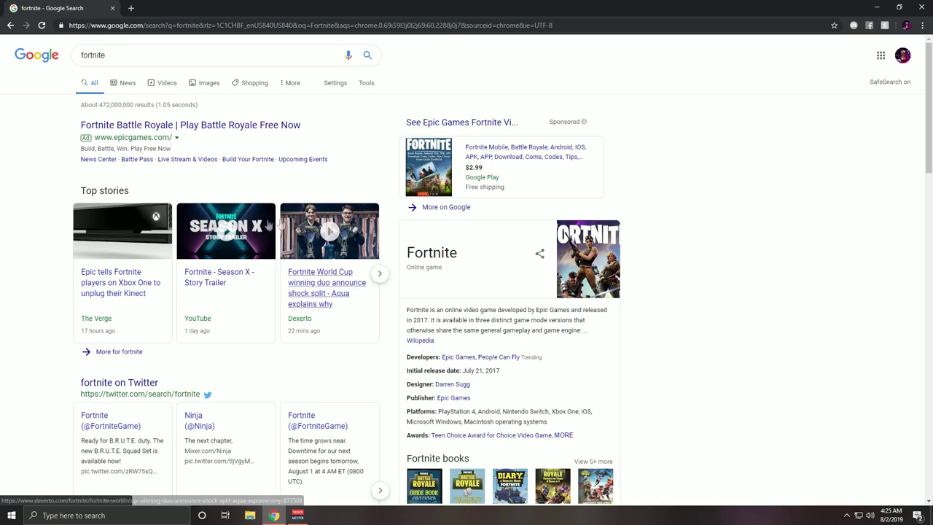
scroll(235, 244, "down", 5)
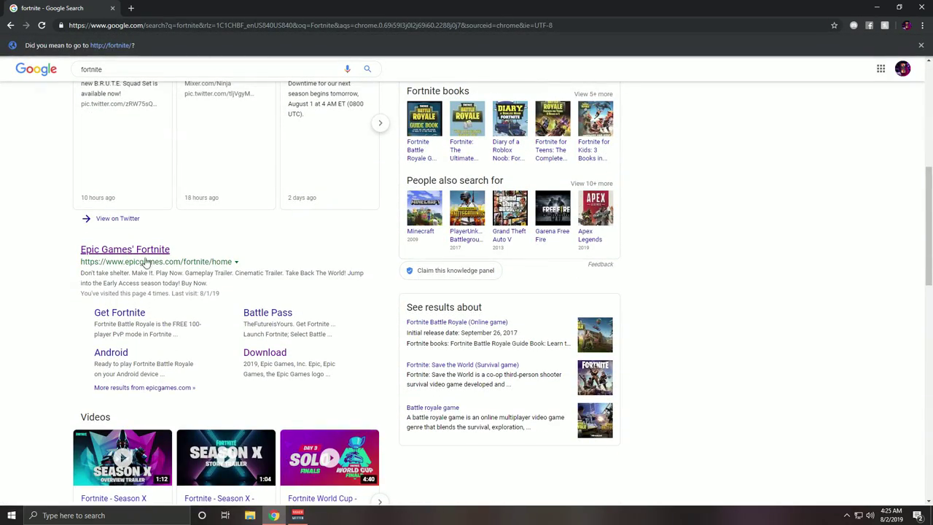
left_click(144, 255)
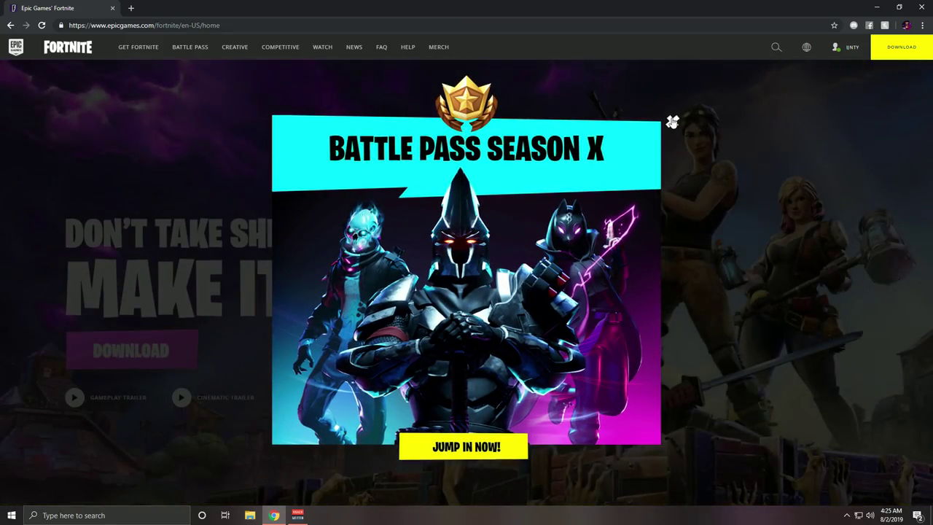
left_click(673, 122)
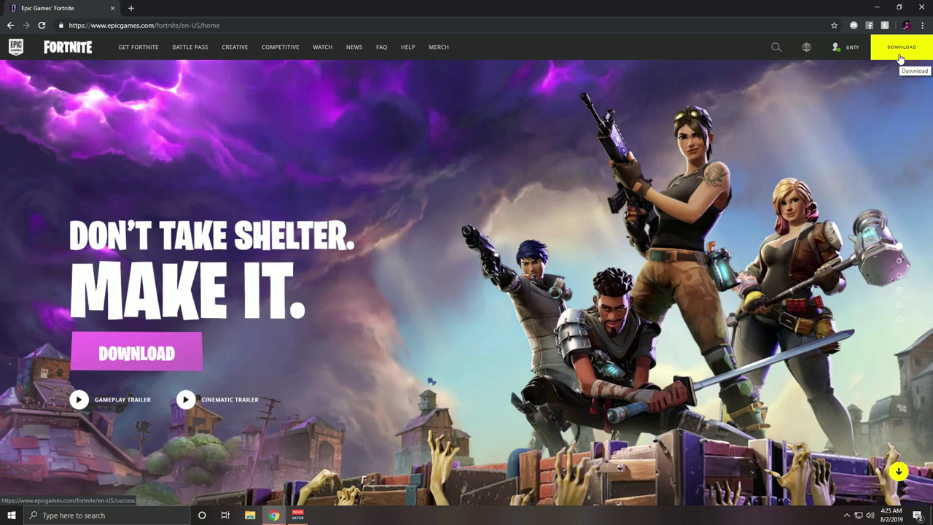
Download the PC/MAC Windows installer from the Fortnite site, then close Chrome.
left_click(901, 51)
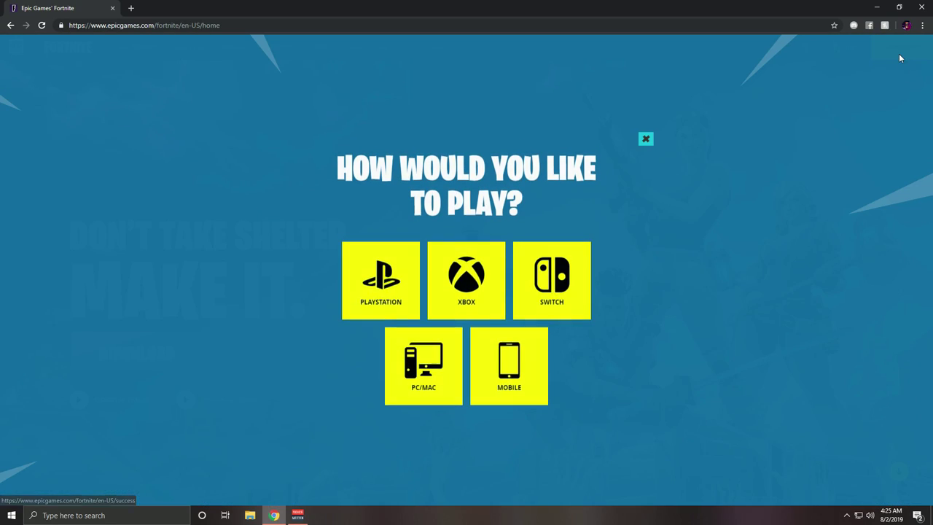
left_click(423, 372)
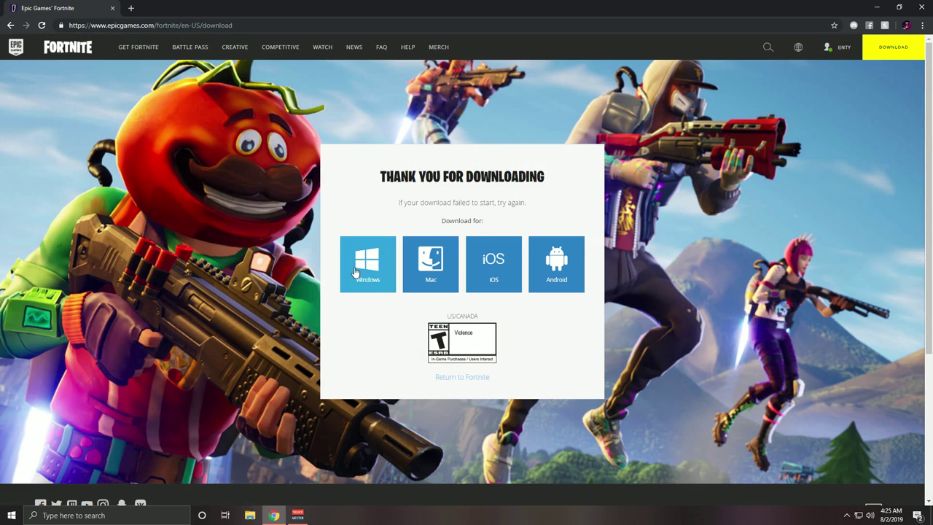
left_click(368, 272)
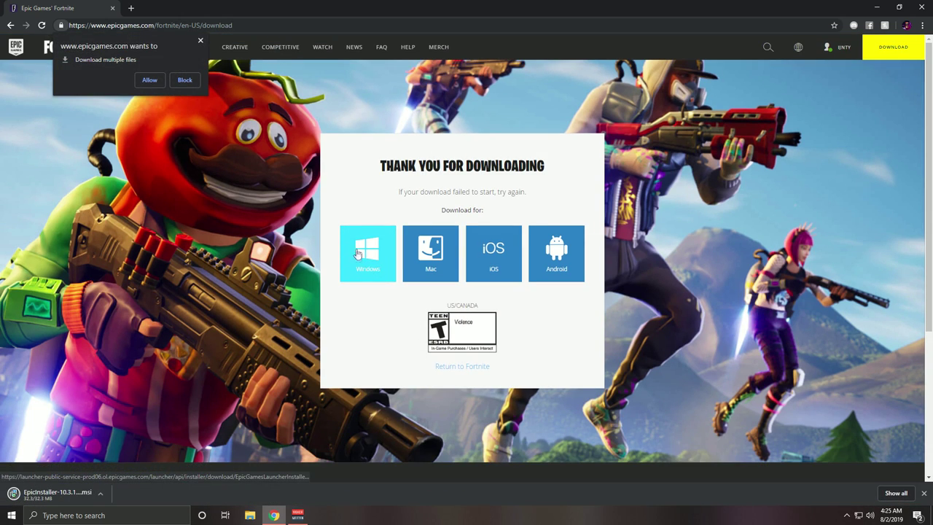
left_click(200, 40)
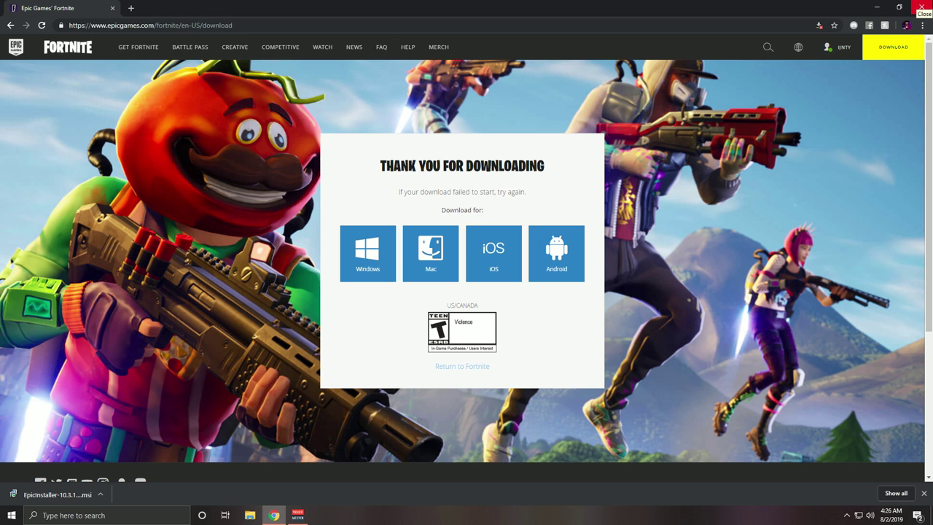
left_click(921, 7)
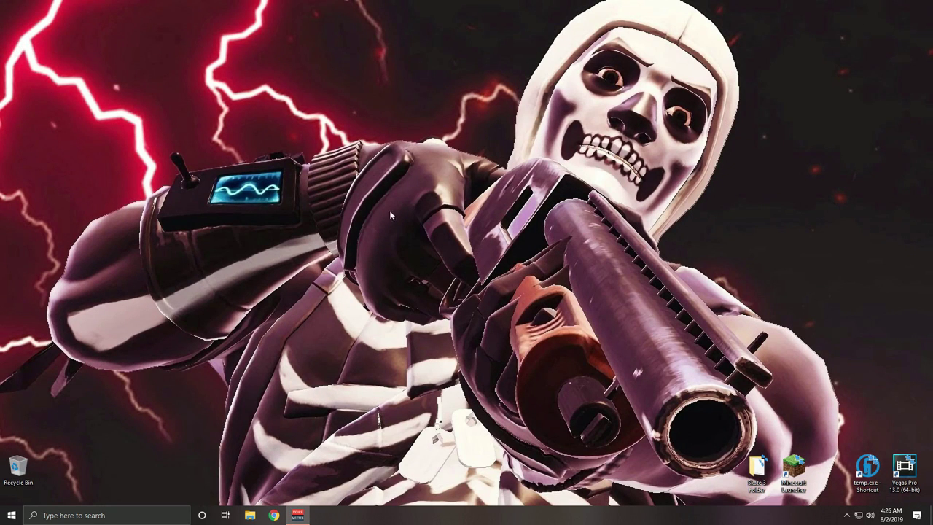
Move EpicInstaller-10.3.1-fortnite.msi from Downloads to the desktop's middle and run it.
left_click(250, 515)
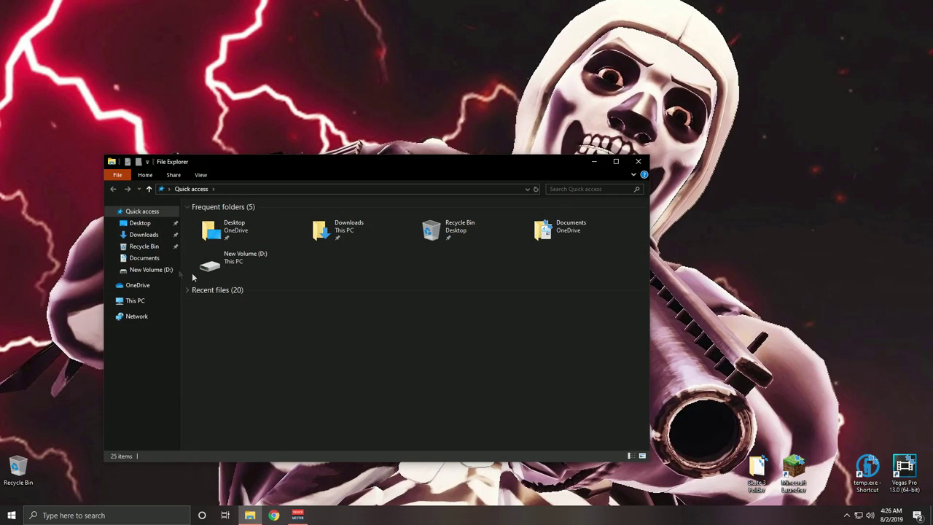
left_click(144, 234)
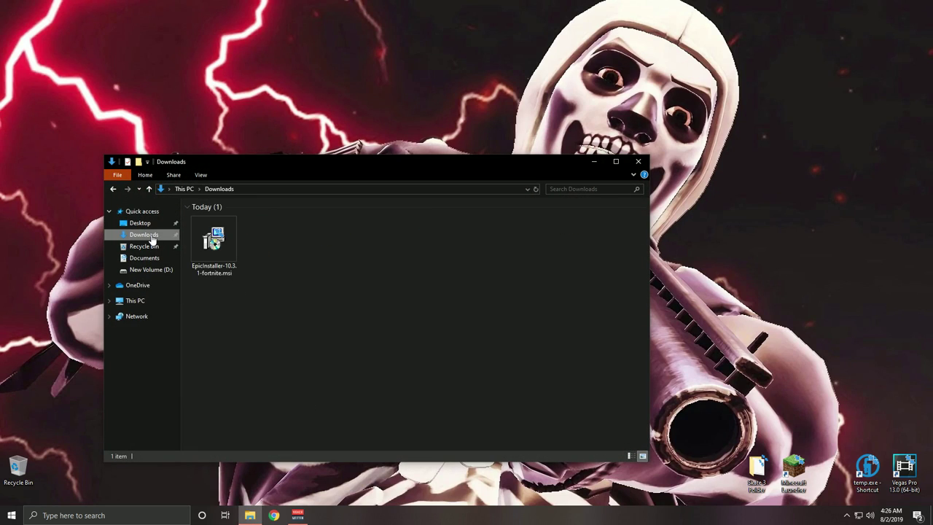
left_click_drag(218, 261, 357, 140)
left_click(638, 162)
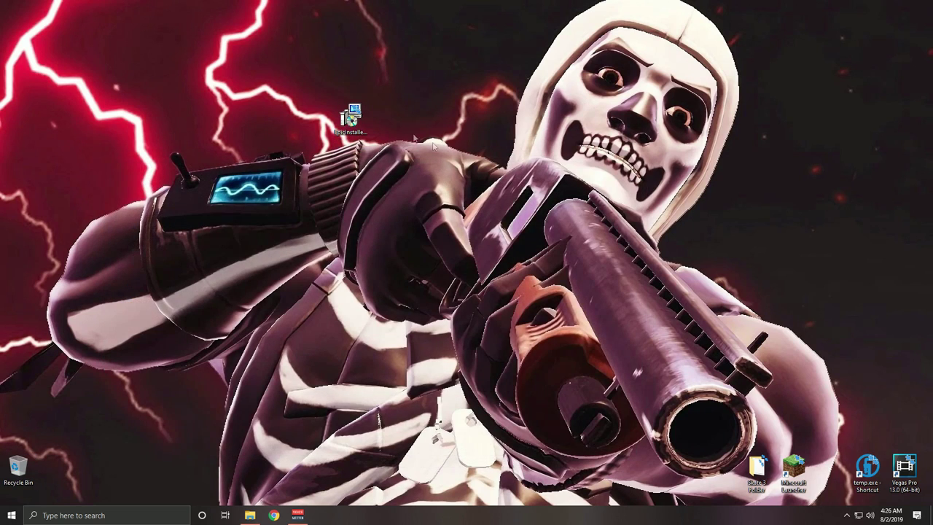
left_click_drag(350, 122, 498, 271)
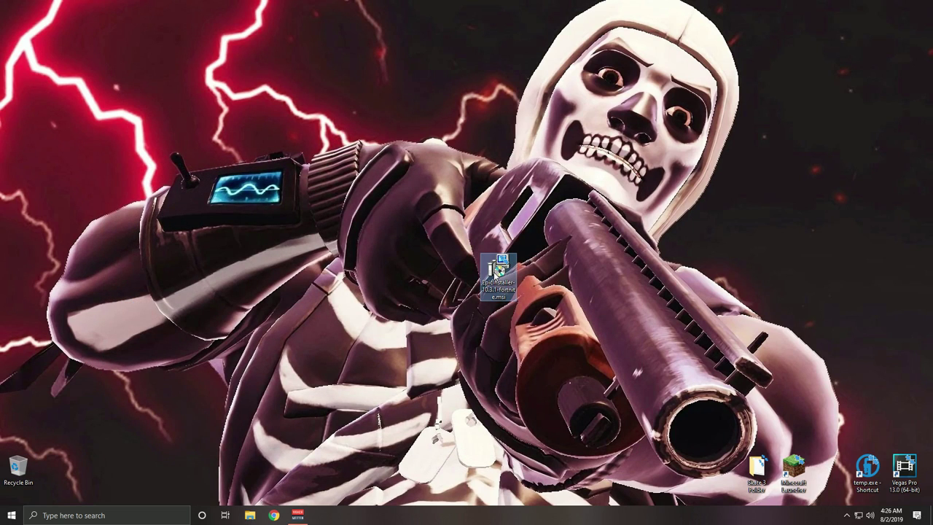
double_click(499, 271)
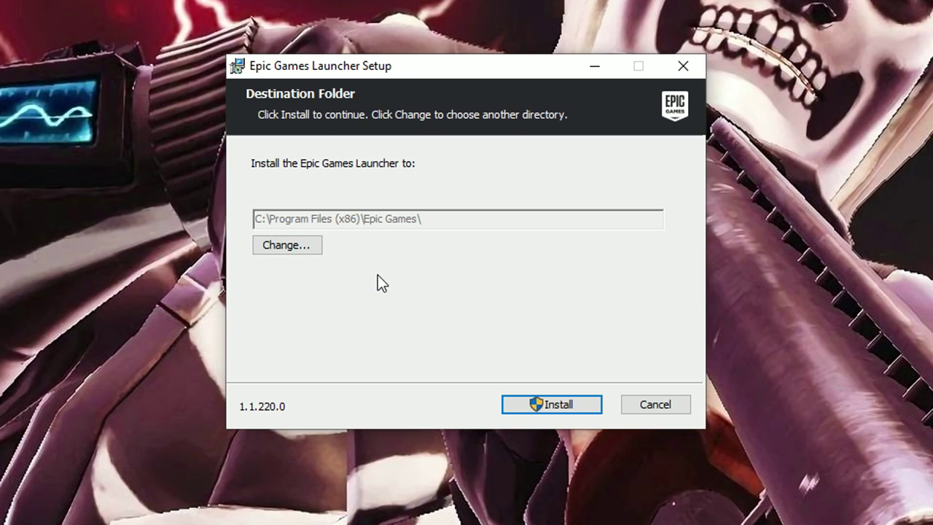
Create a new folder named Fortnite on New Volume (D:) for the install destination.
left_click(284, 249)
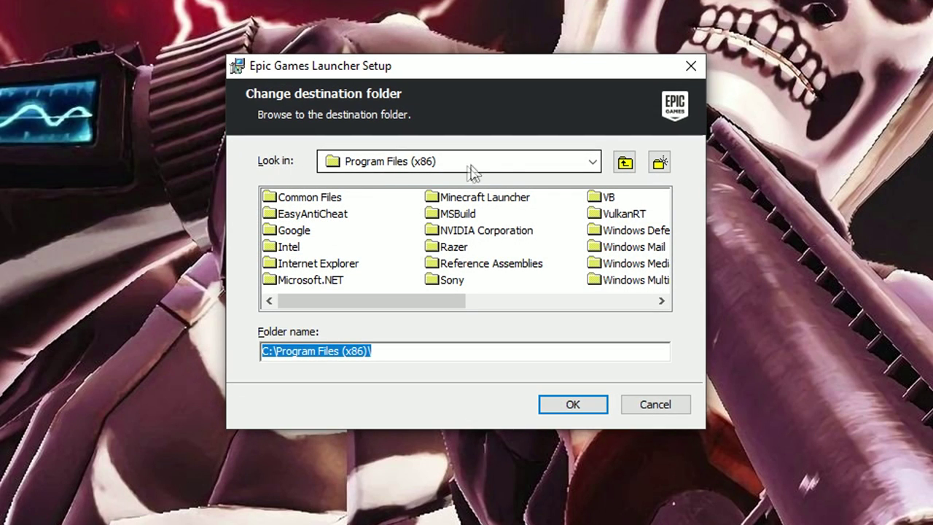
left_click(593, 162)
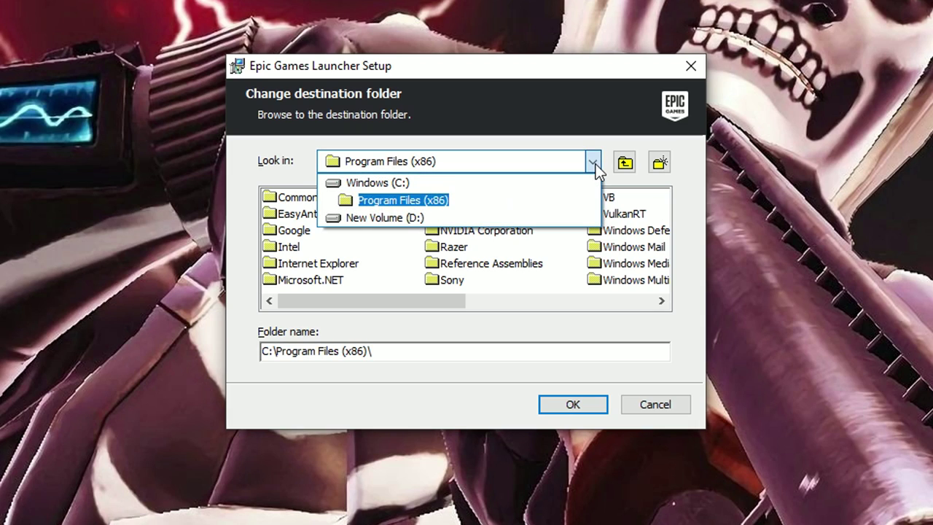
left_click(379, 218)
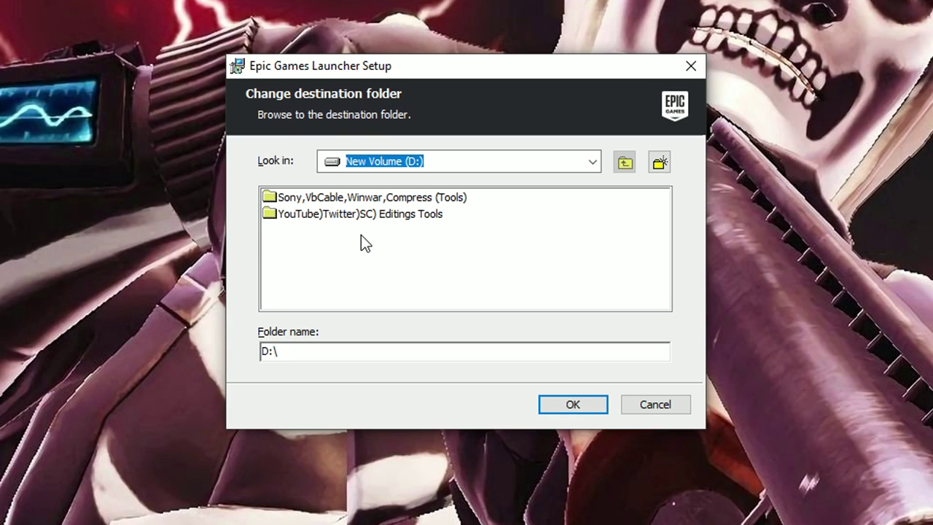
left_click(659, 169)
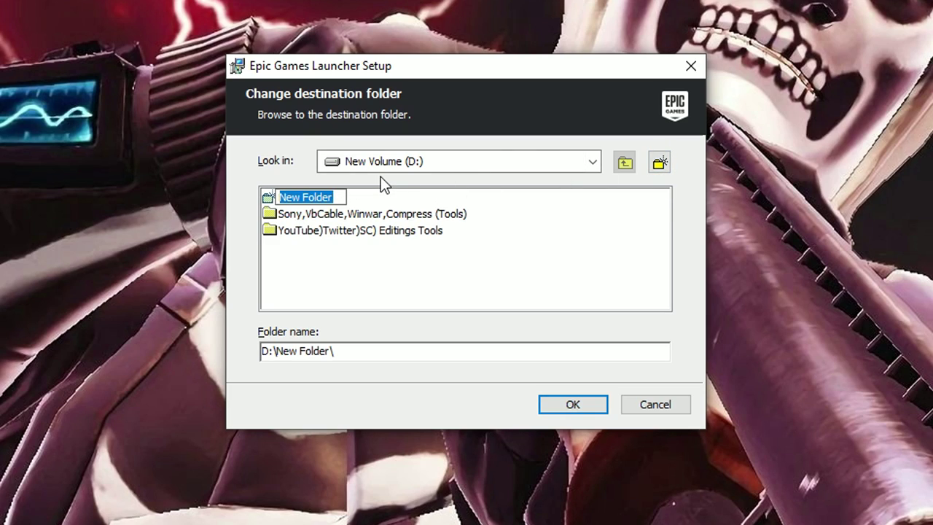
type("F")
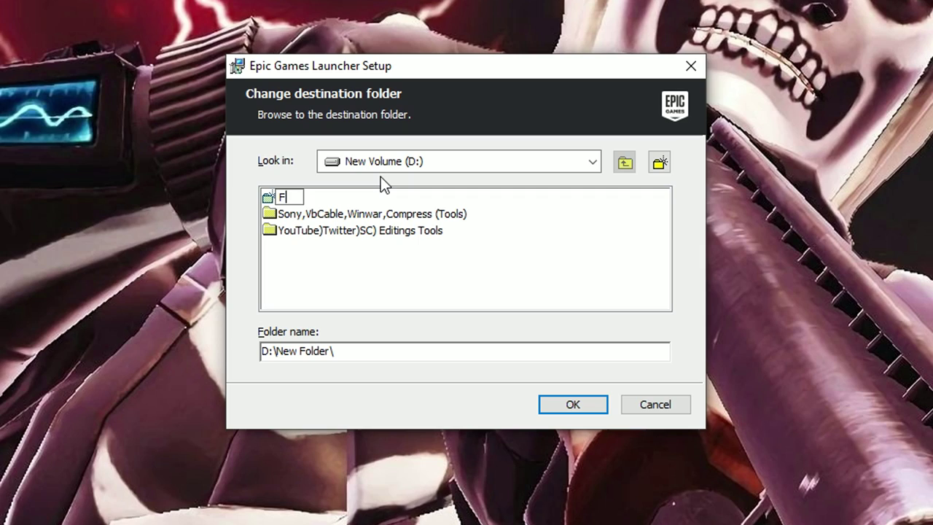
type("ortnite")
key("Return")
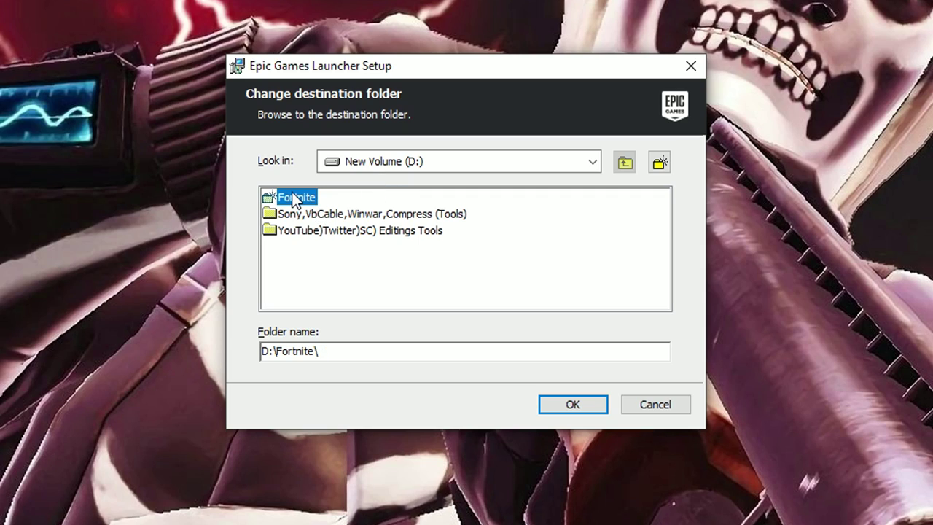
Set D:\Fortnite as the destination folder and start the launcher install.
left_click(335, 268)
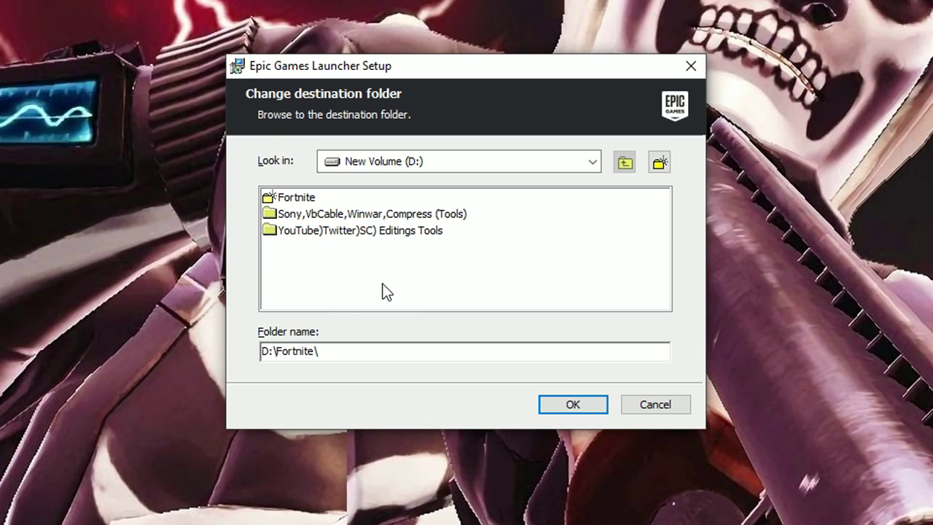
left_click(300, 199)
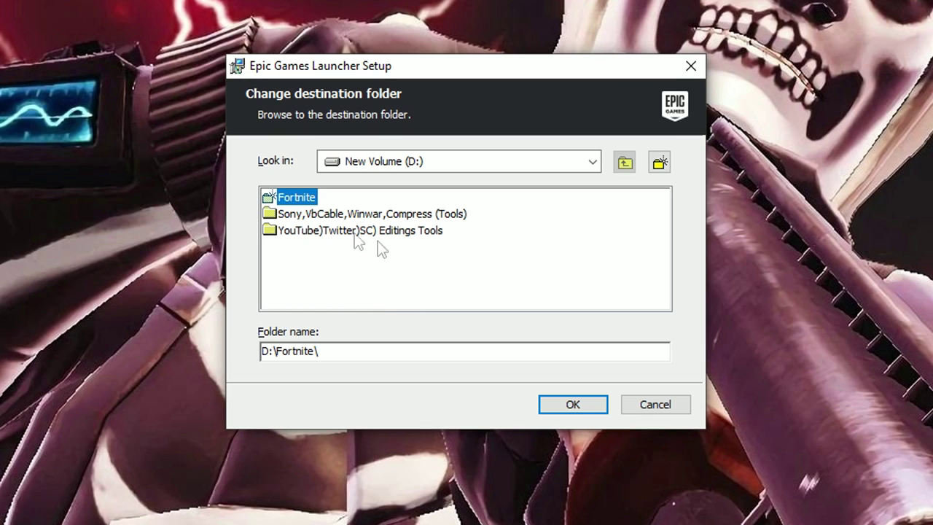
left_click(572, 412)
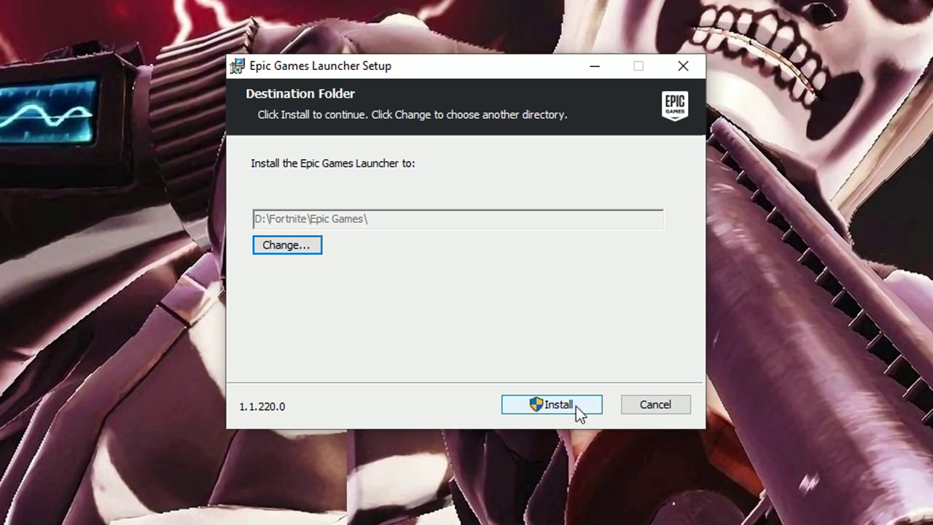
left_click(528, 397)
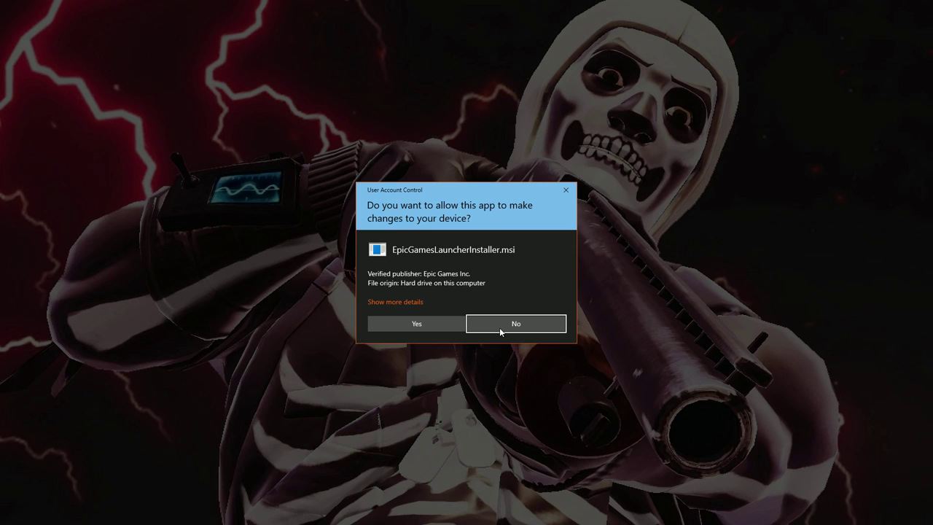
Approve both UAC prompts and move the new launcher shortcut beside the other desktop icons.
left_click(425, 325)
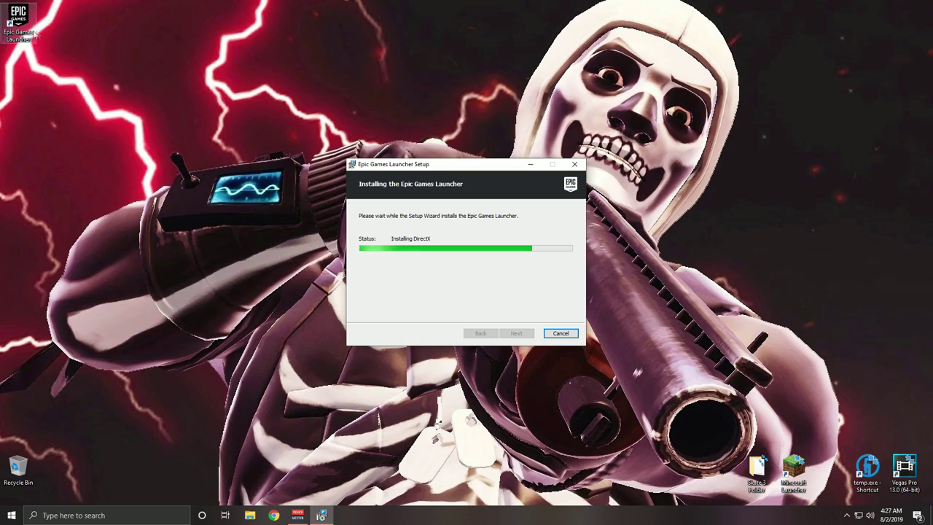
left_click_drag(33, 33, 831, 476)
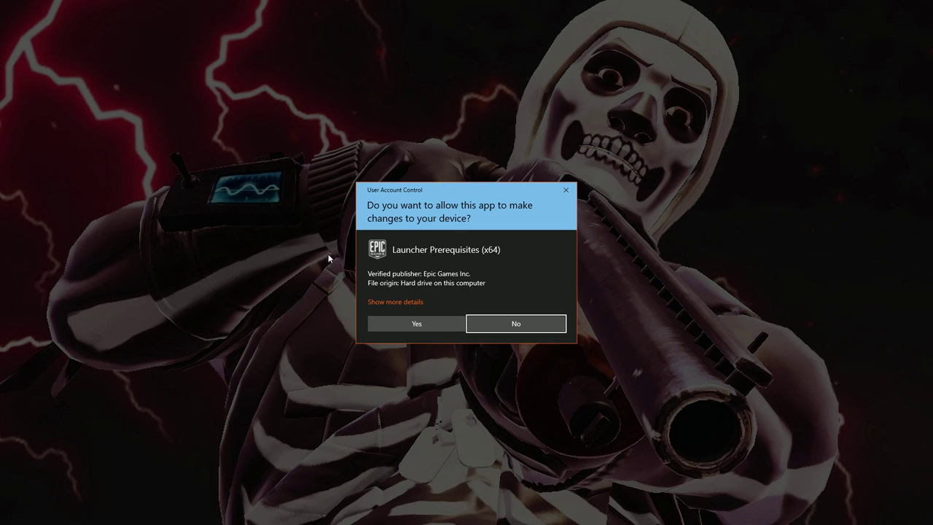
left_click(406, 326)
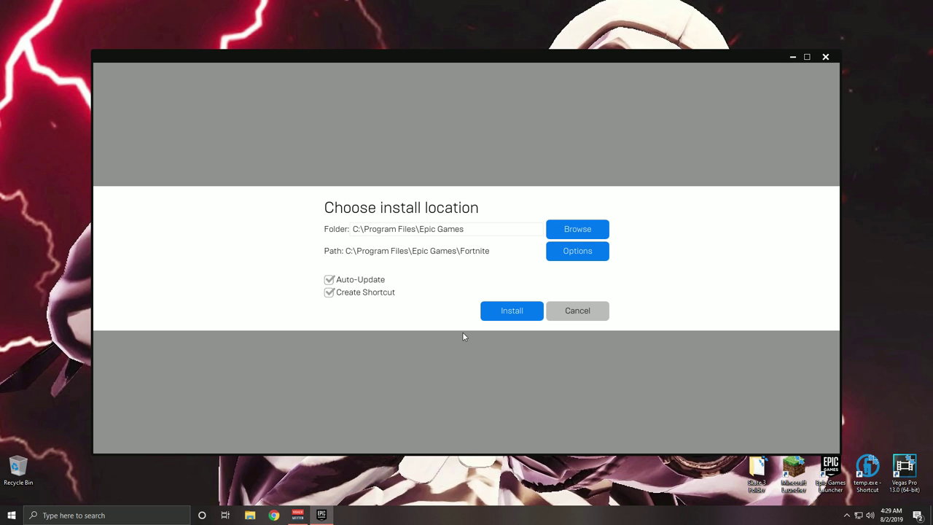
Set Fortnite's install folder to D:\Fortnite on New Volume (D:) and start the installation.
left_click(578, 229)
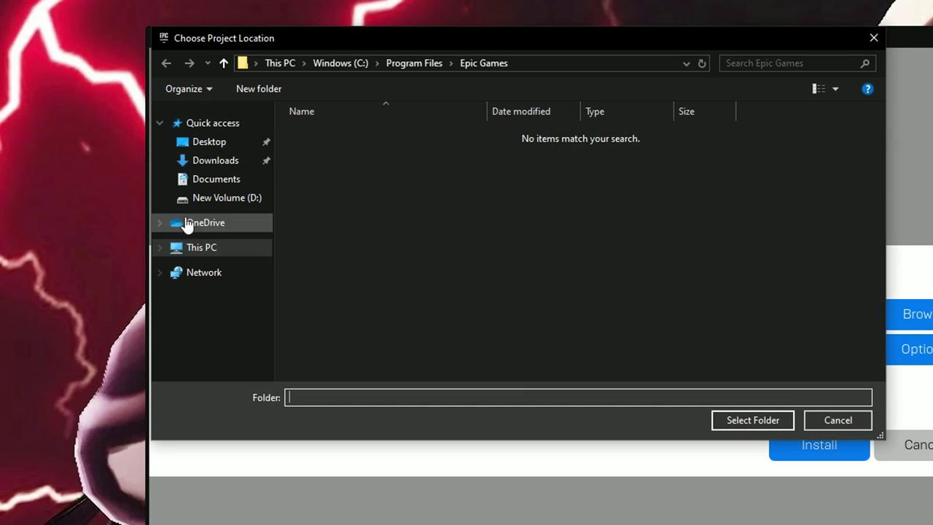
left_click(208, 250)
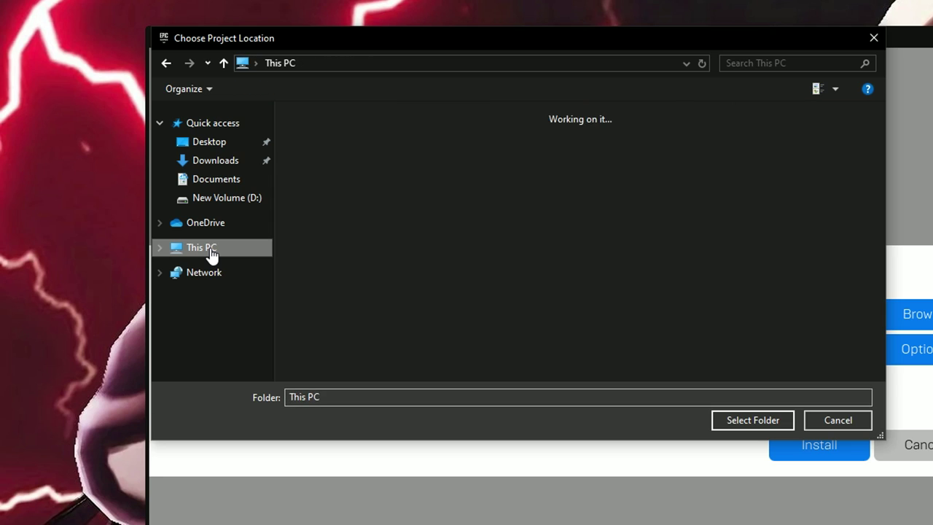
scroll(594, 277, "down", 1)
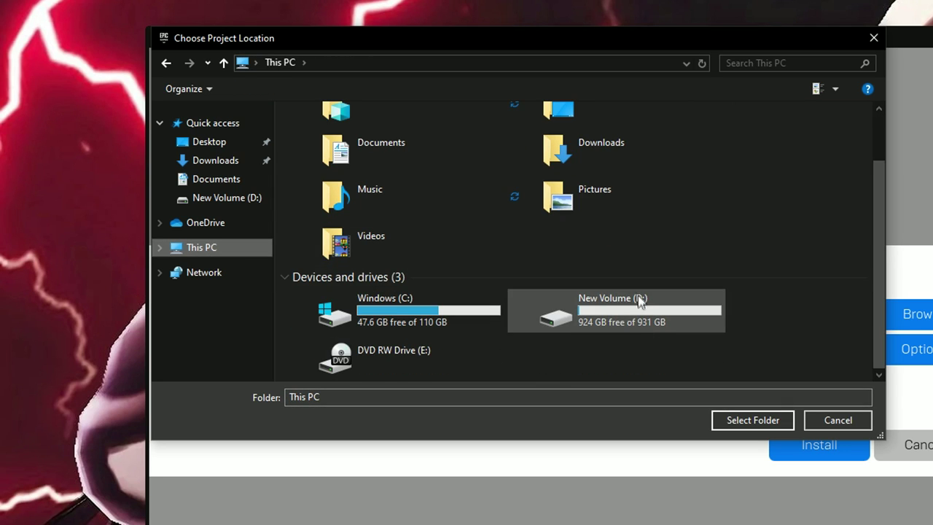
double_click(637, 323)
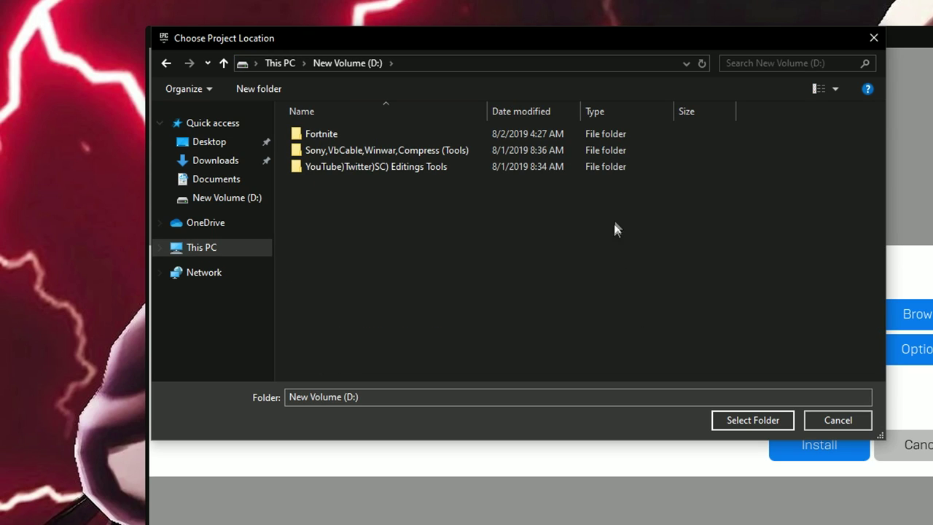
left_click(349, 142)
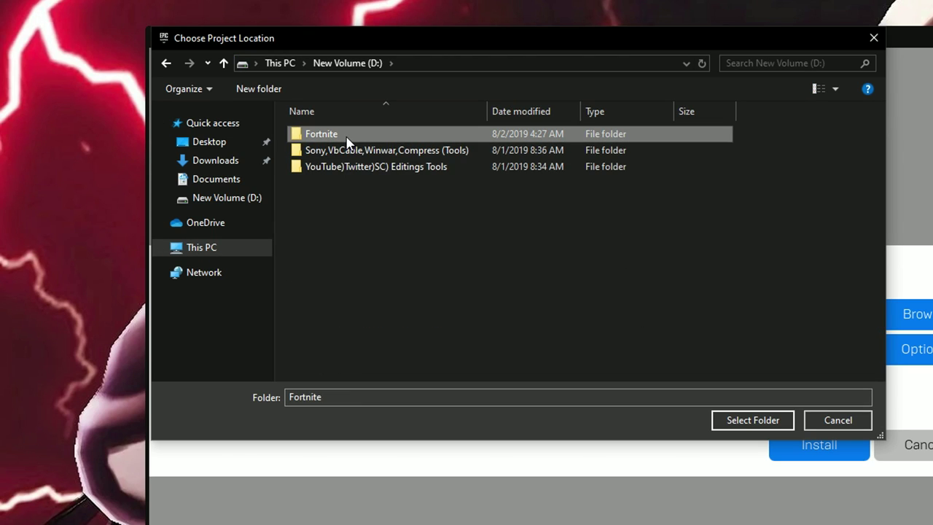
left_click(730, 424)
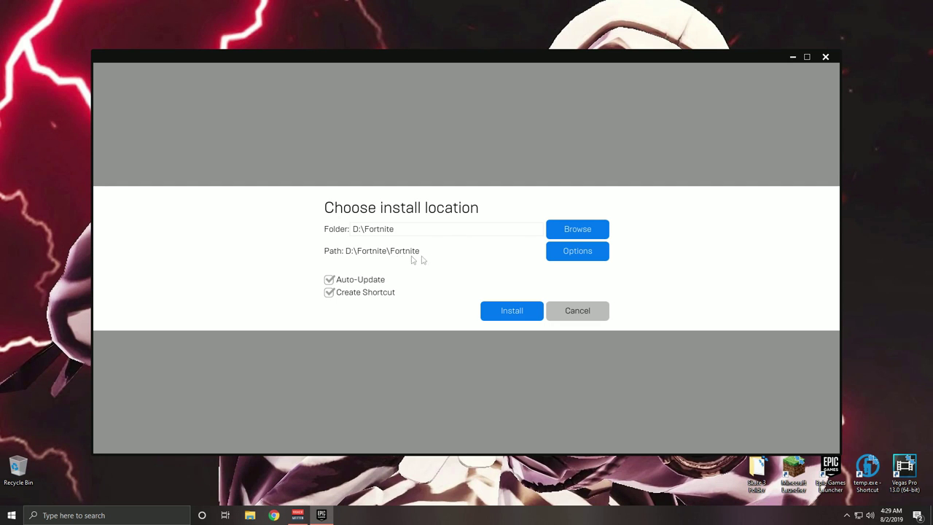
left_click(522, 316)
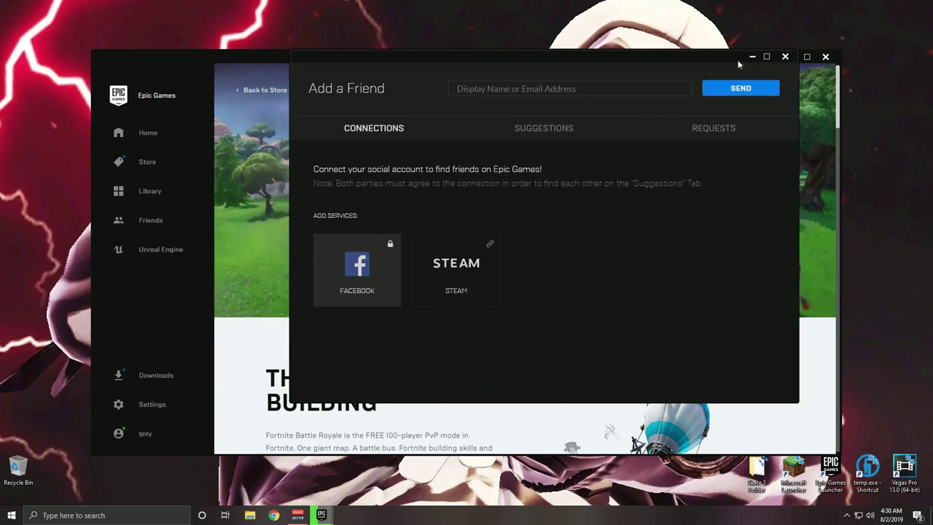
Dismiss the Add a Friend window and show the maximised launcher's Home page.
left_click(786, 56)
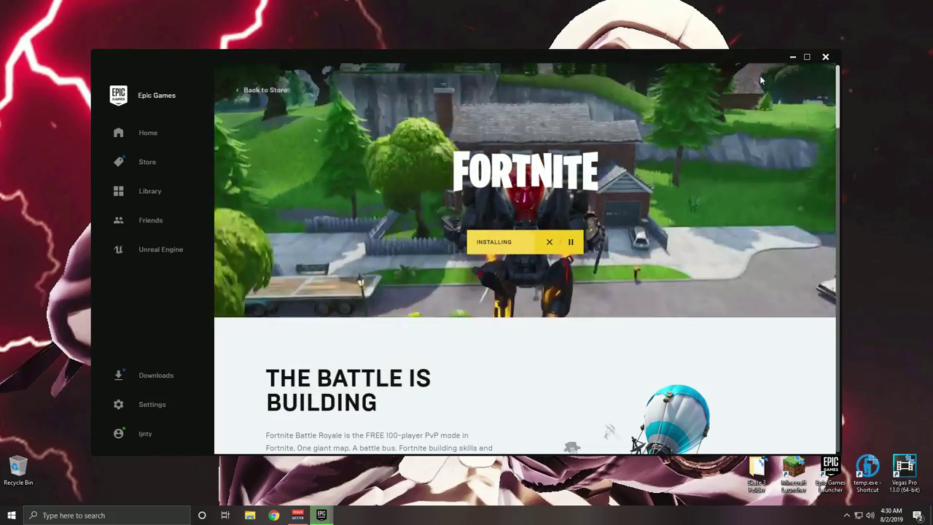
left_click(807, 56)
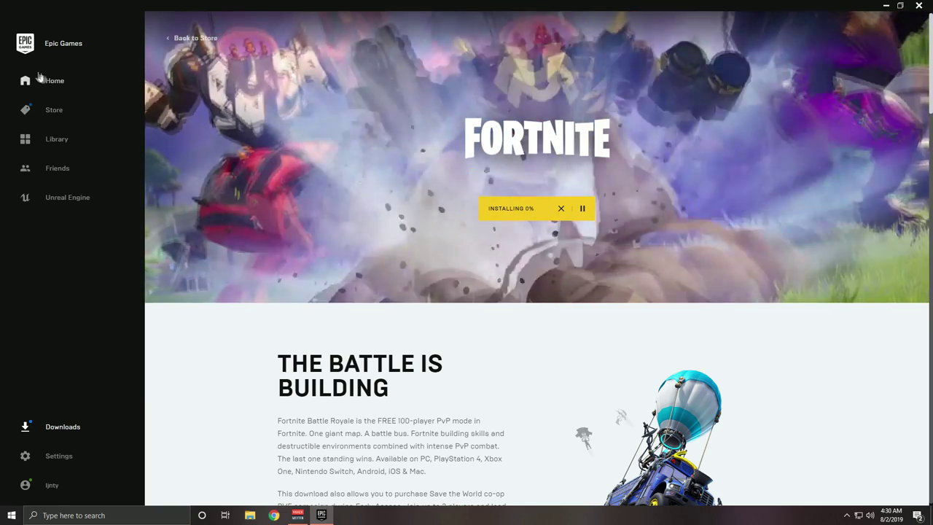
left_click(40, 77)
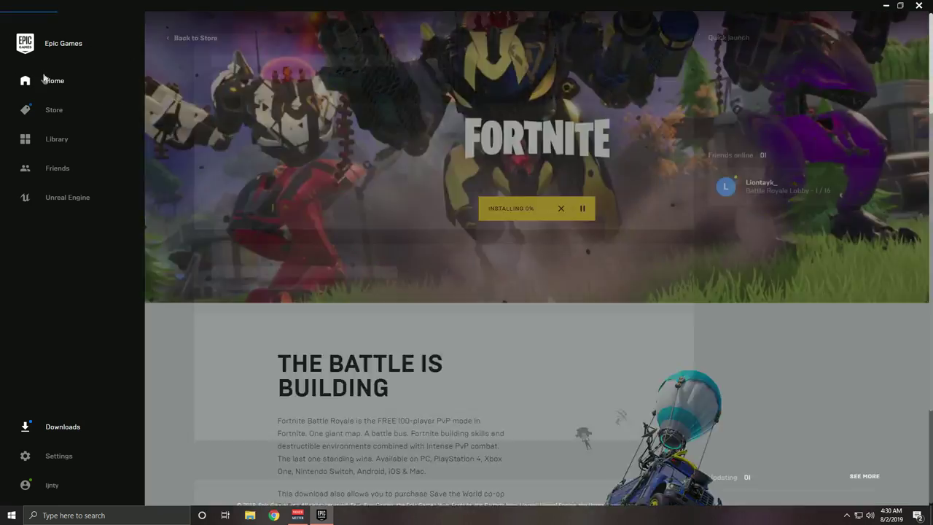
Check Fortnite's download progress in Downloads, then launch Fortnite from Quick launch.
left_click(70, 425)
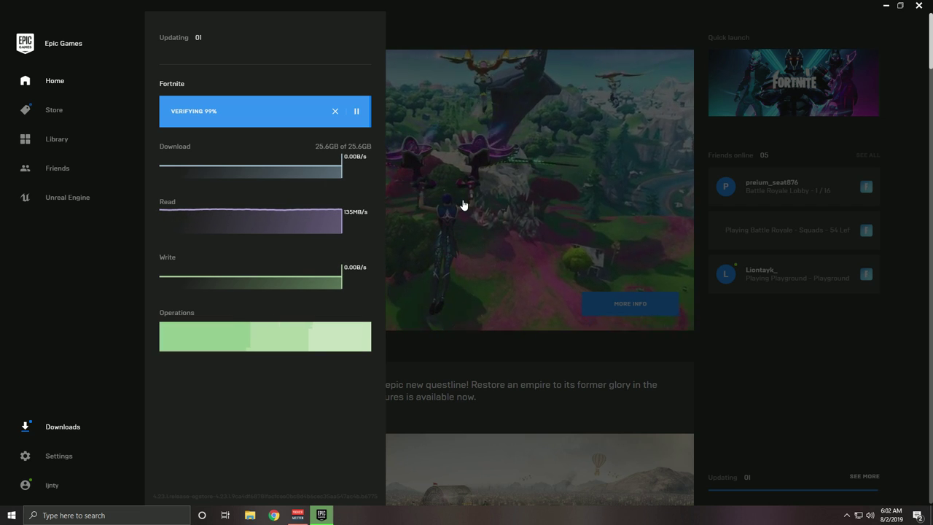
left_click(464, 205)
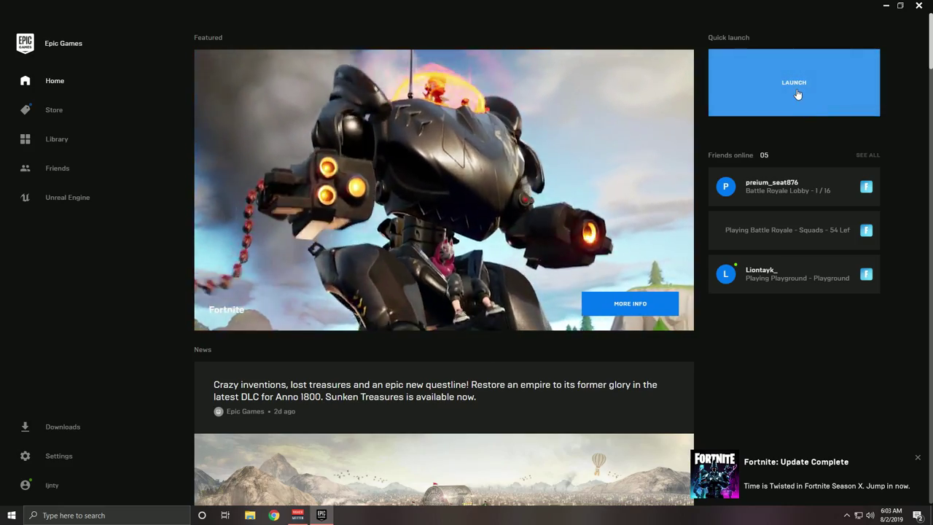
left_click(798, 94)
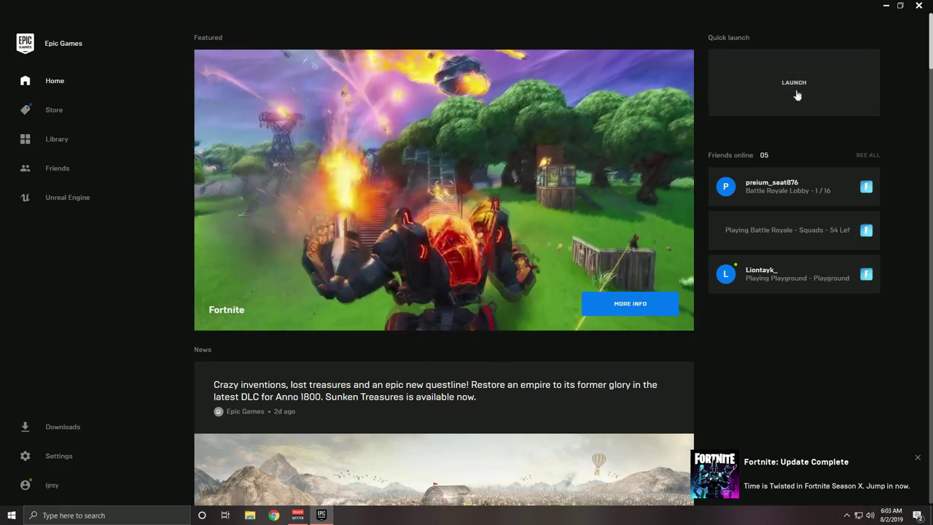